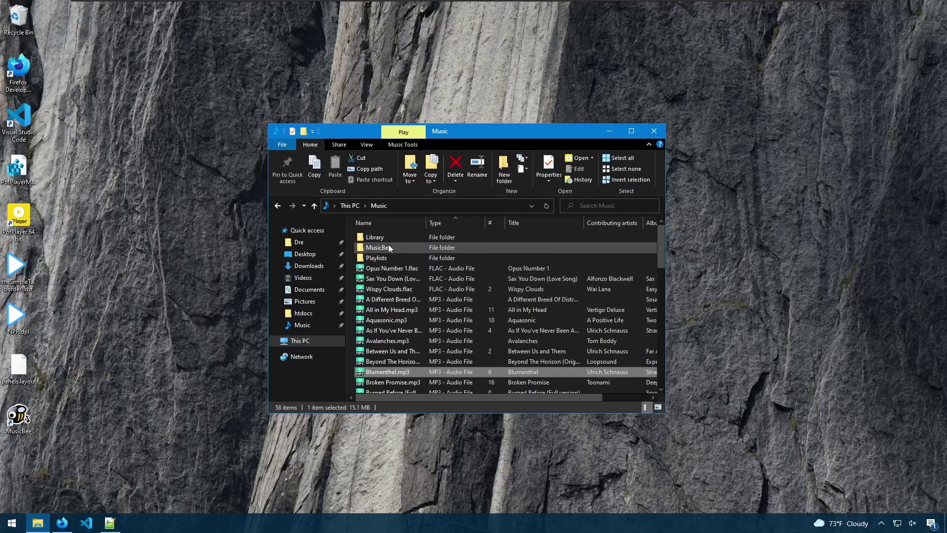
- Check the contents of the Library folder inside Music and return to the Music folder
left_click(383, 237)
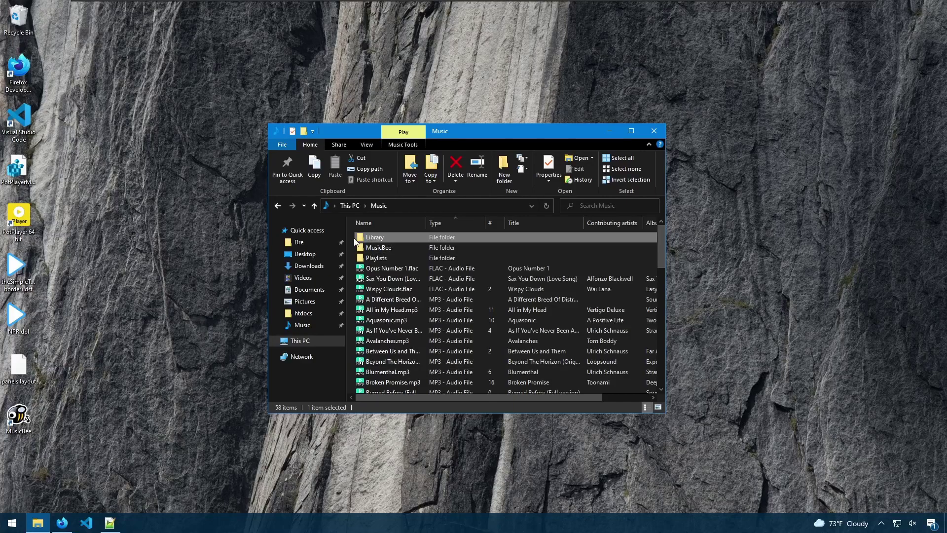
double_click(398, 237)
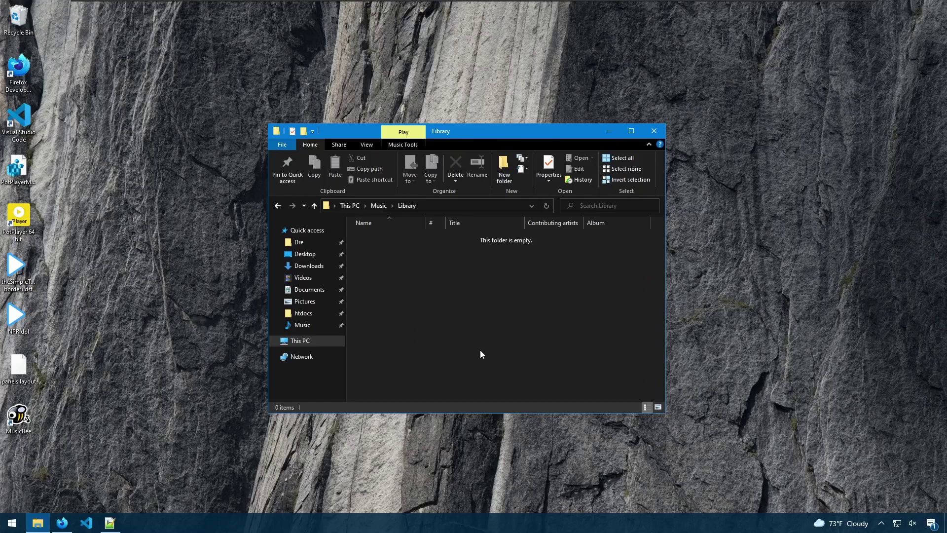
left_click(391, 205)
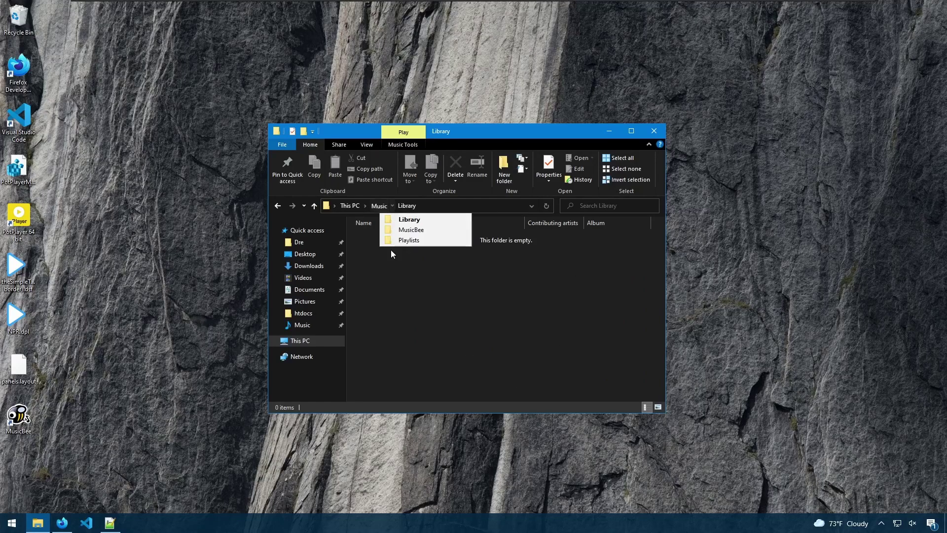
left_click(379, 205)
- Delete all the audio files from the Music folder, keeping the Library, MusicBee and Playlists folders
left_click(458, 268)
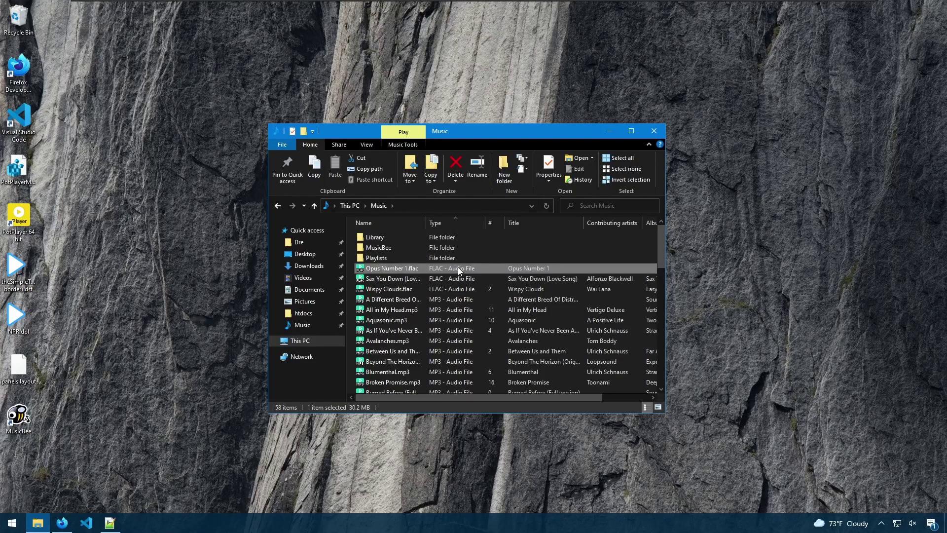
scroll(504, 345, "down", 14)
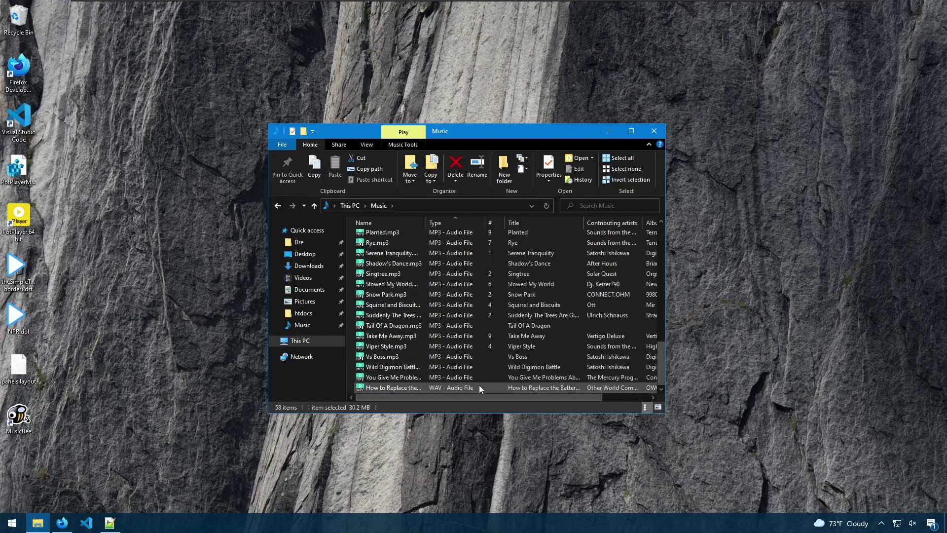
left_click(479, 387, "shift")
scroll(511, 345, "up", 14)
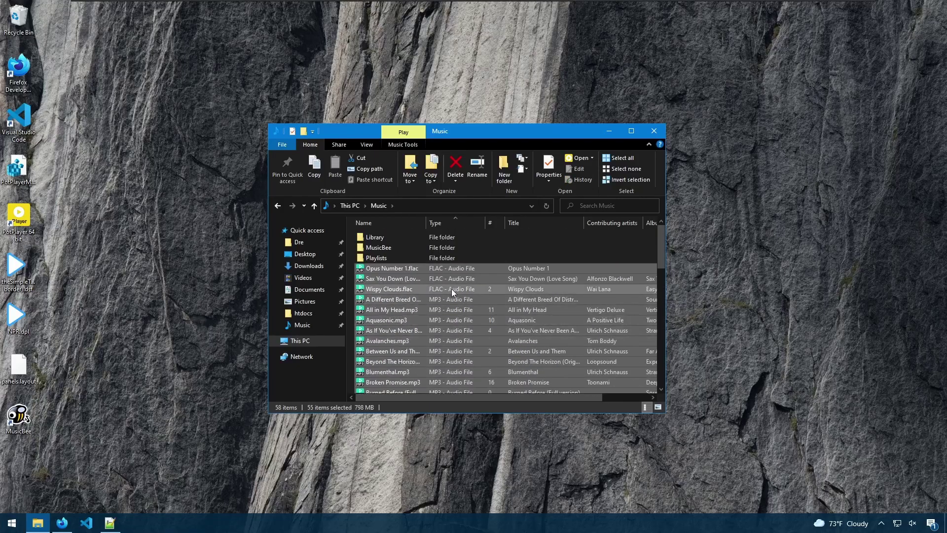
left_click_drag(452, 289, 573, 339)
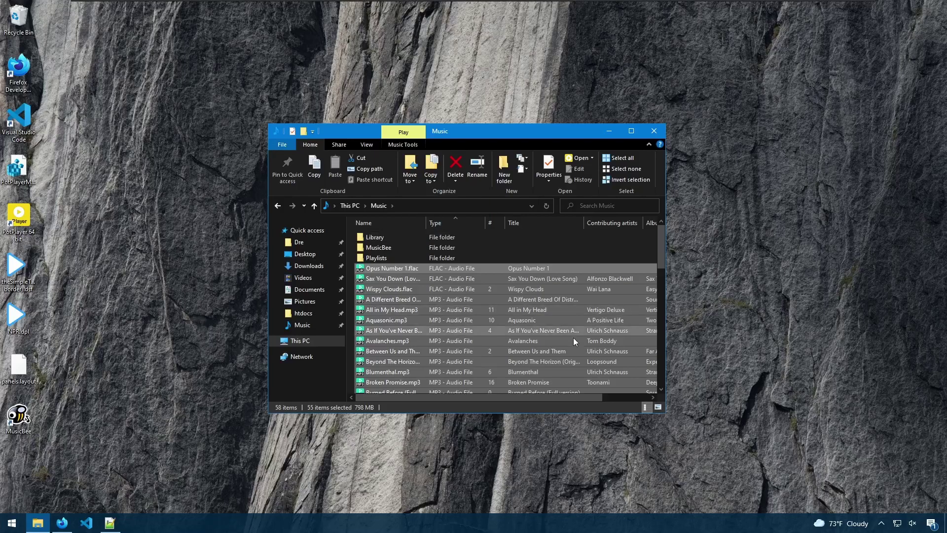
key("Delete")
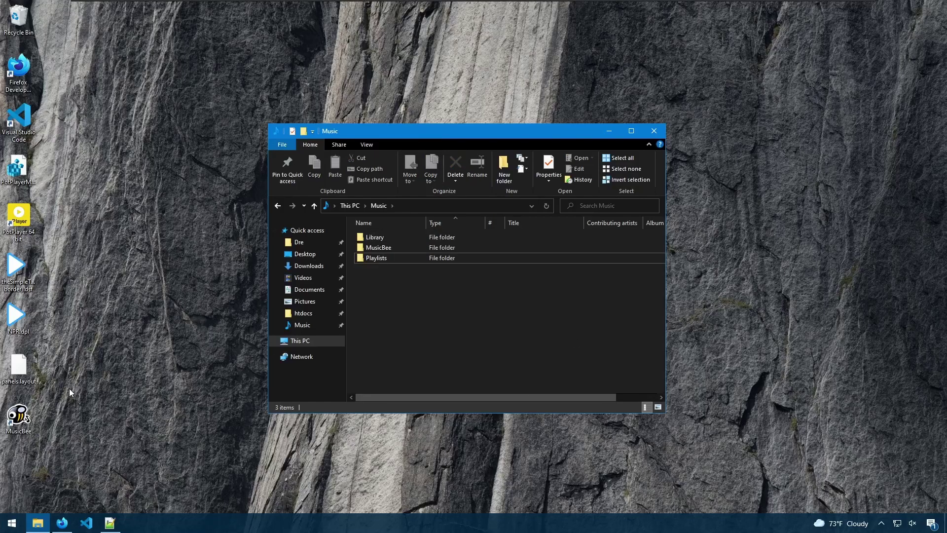
- Launch MusicBee from the desktop and open the Library section of its preferences
double_click(19, 415)
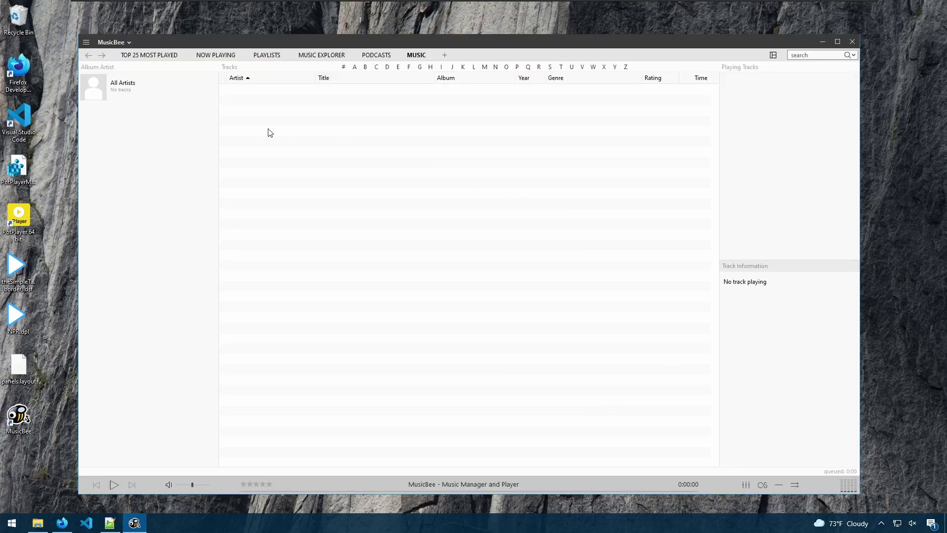
left_click(113, 43)
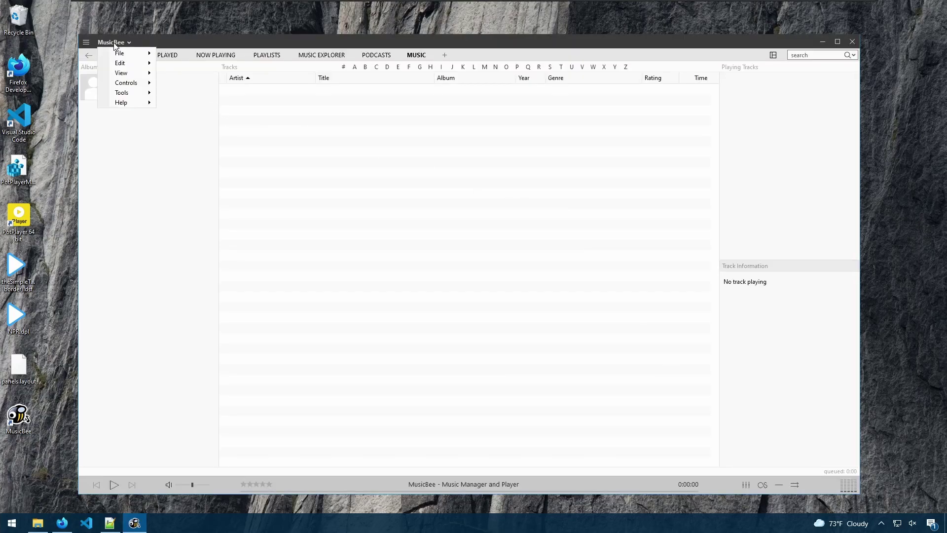
mouse_move(119, 63)
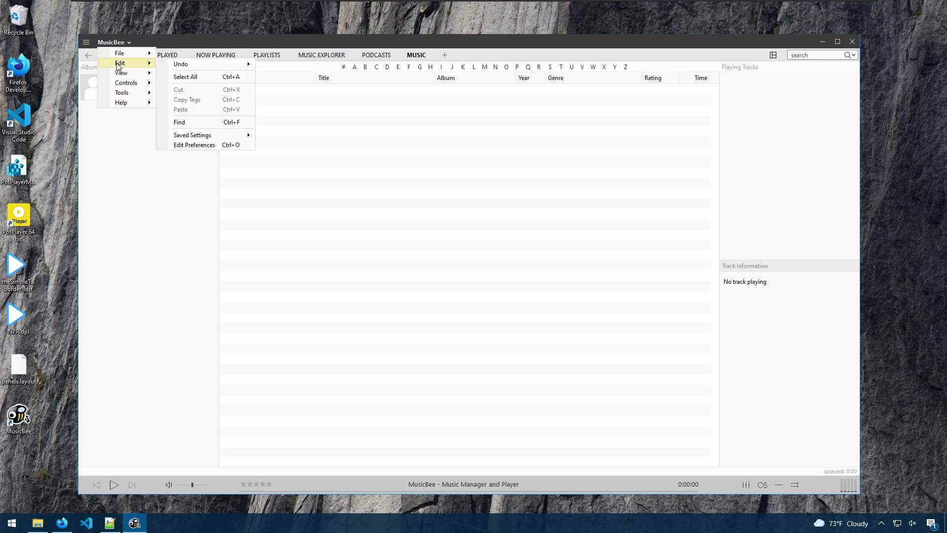
left_click(226, 146)
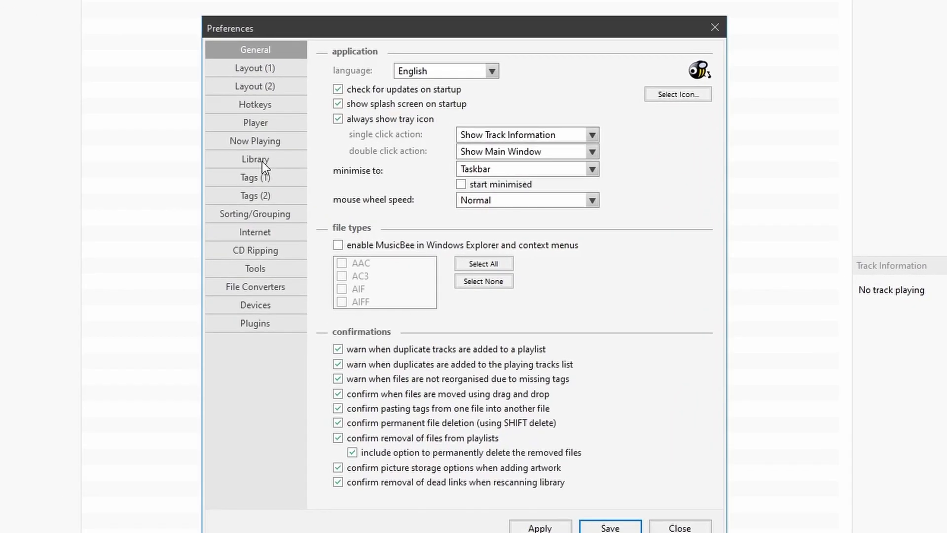
left_click(332, 197)
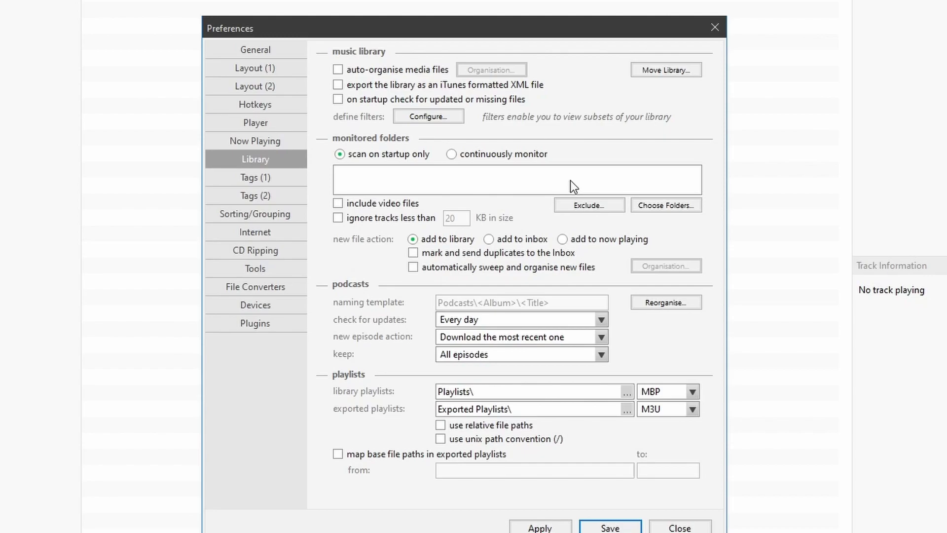
- Add the Library subfolder of Music as a monitored folder
left_click(666, 204)
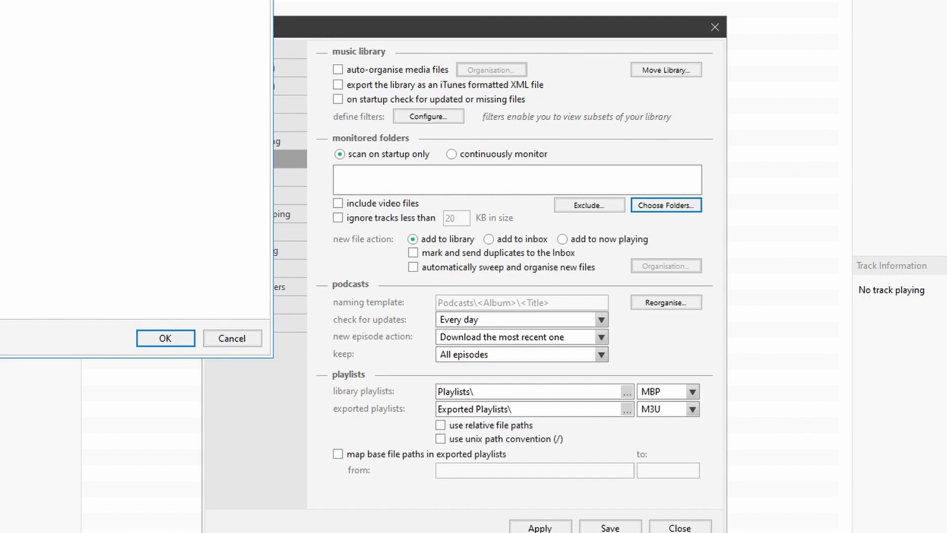
left_click_drag(60, 3, 550, 88)
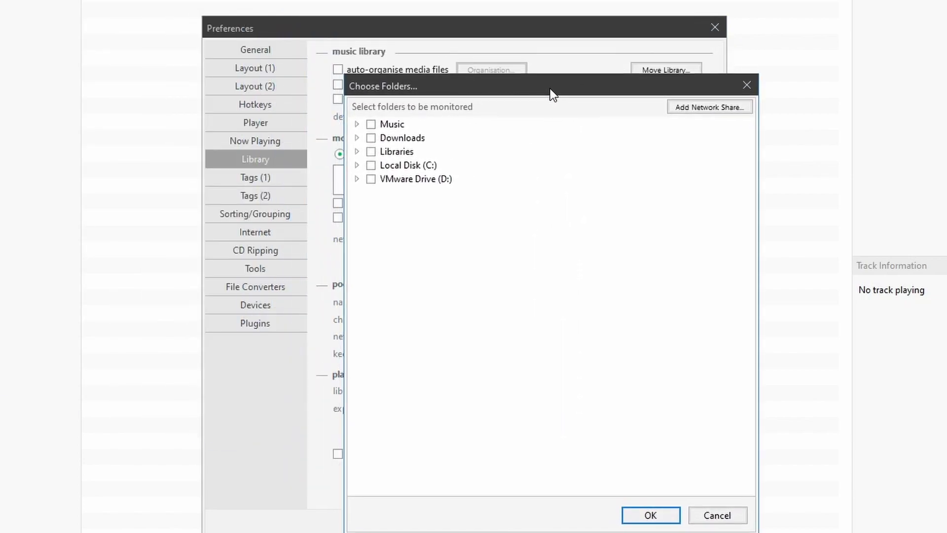
left_click(358, 124)
left_click(390, 139)
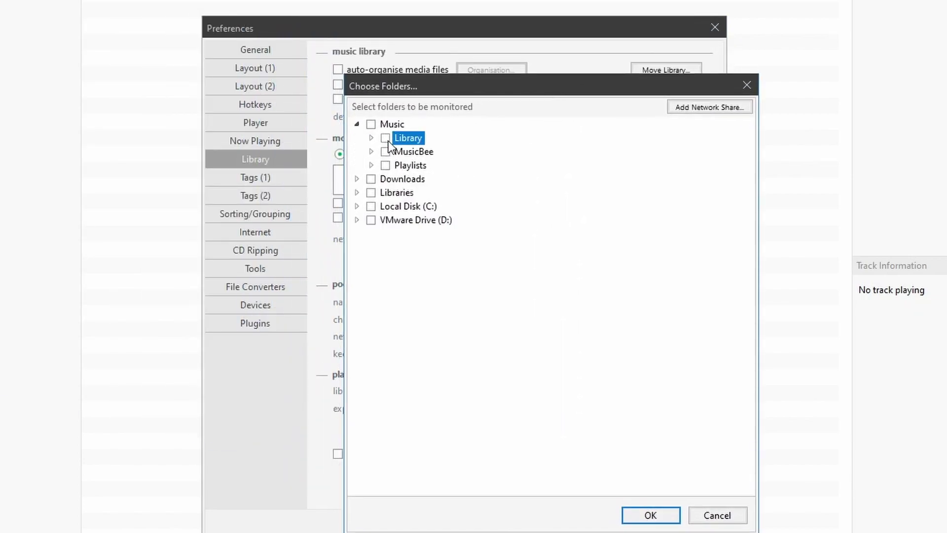
left_click(654, 514)
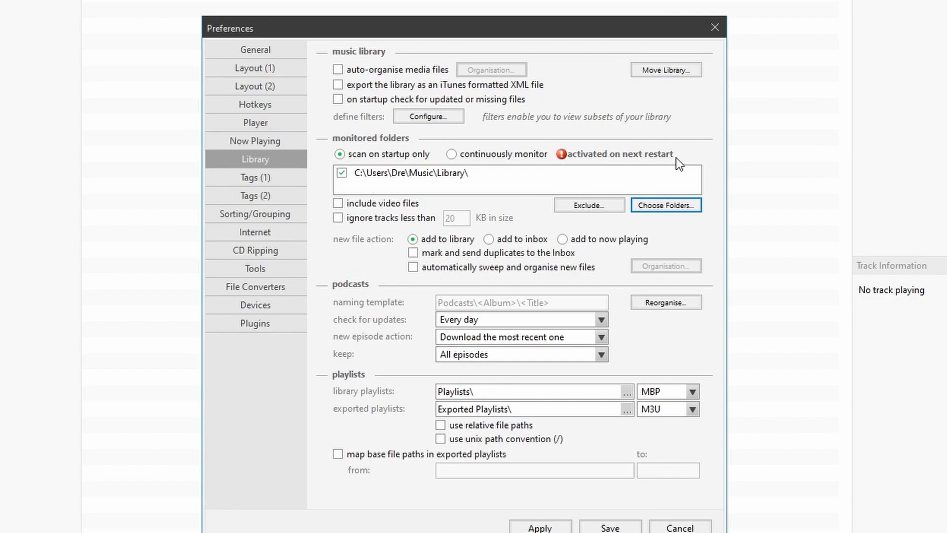
- Switch to File Explorer to check the contents of the Playlists folder inside Music, and return to Music
left_click(527, 391)
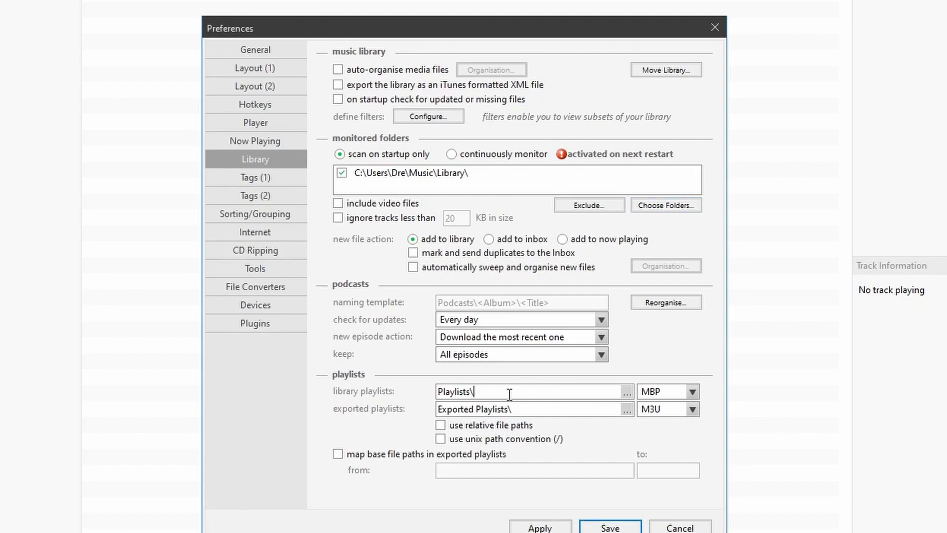
left_click(626, 391)
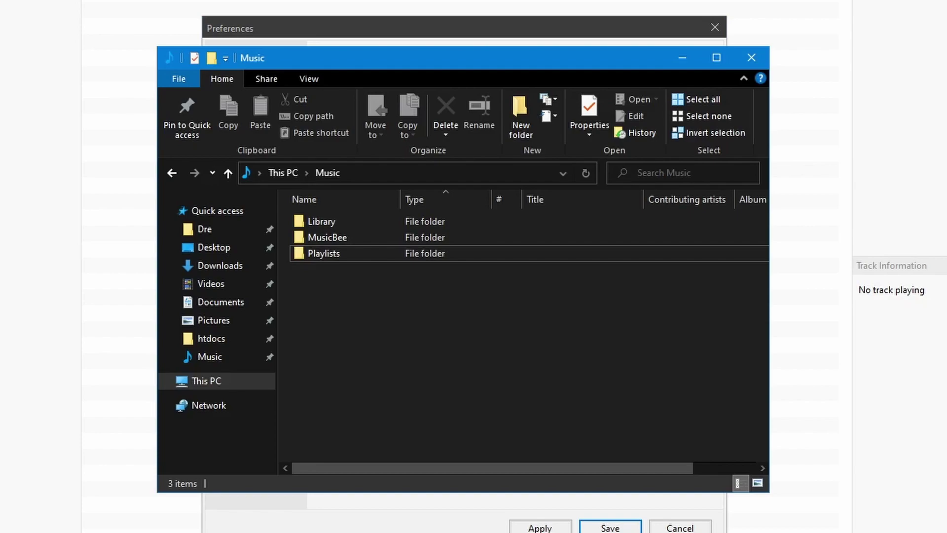
left_click(335, 254)
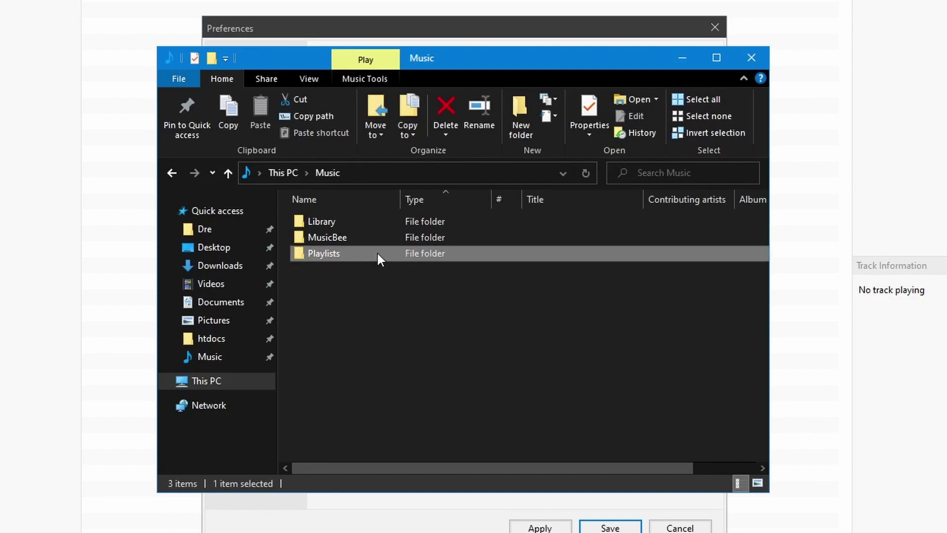
double_click(372, 254)
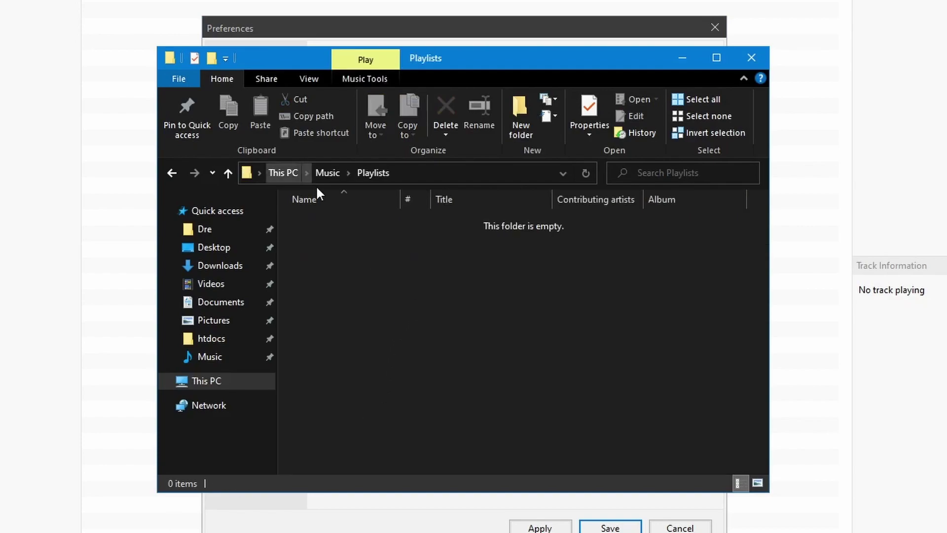
left_click(326, 173)
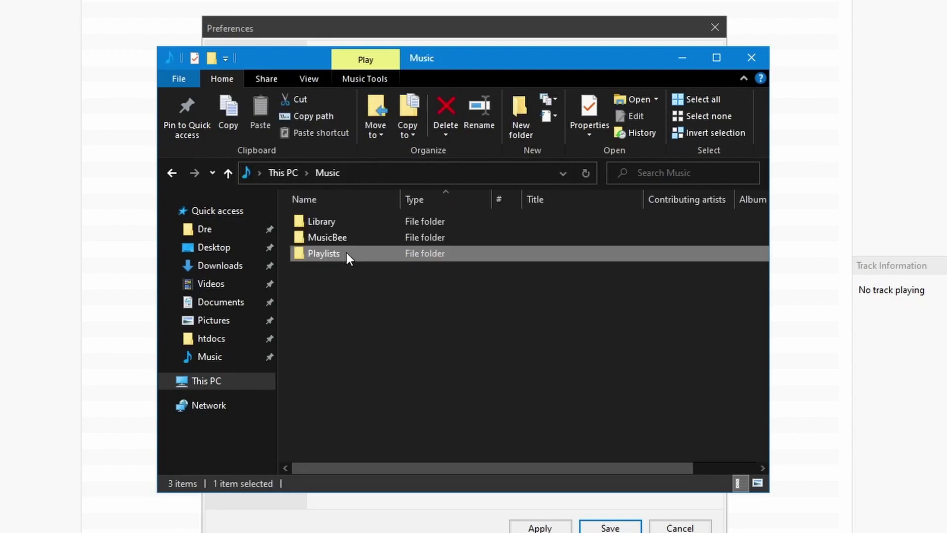
- Examine the default playlist files in MusicBee\Library\Playlists, return to the Music folder and move File Explorer clear of the preferences
double_click(354, 240)
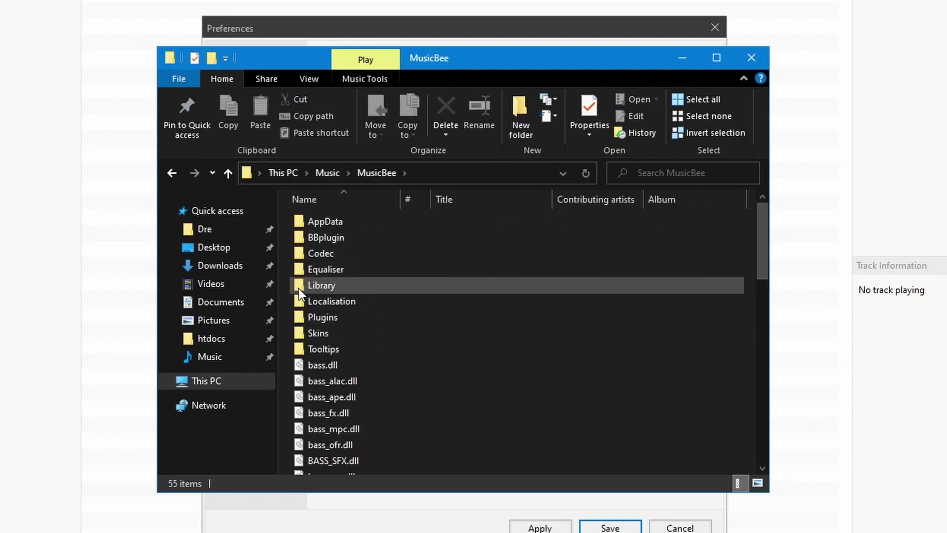
double_click(358, 288)
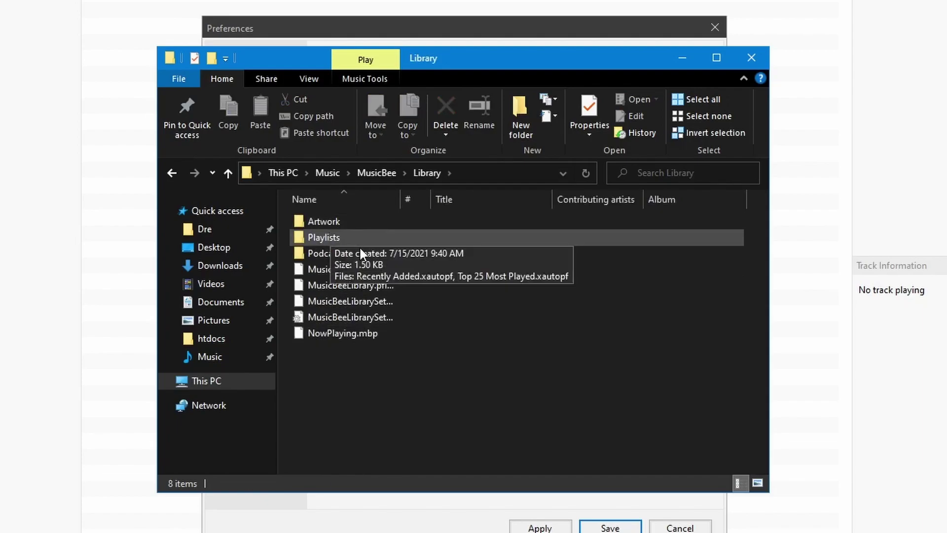
double_click(355, 235)
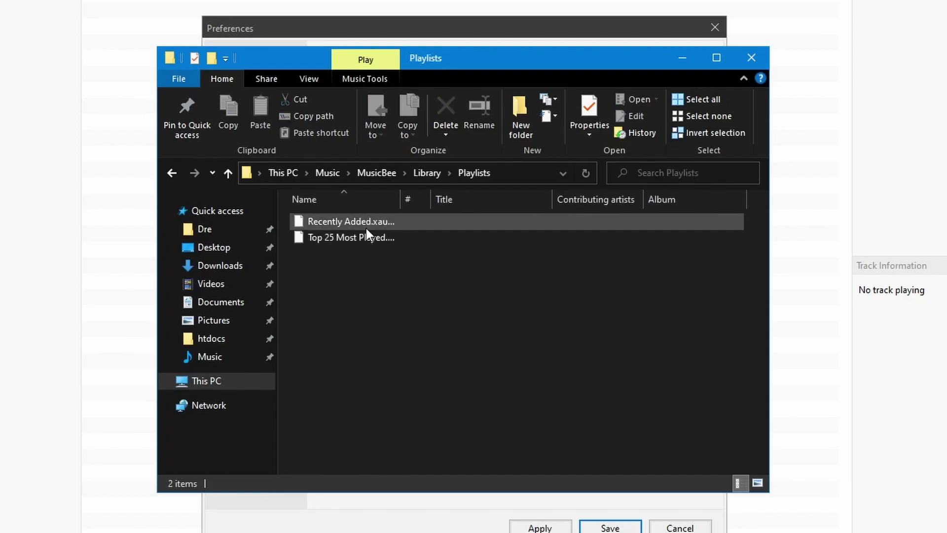
left_click_drag(406, 200, 453, 199)
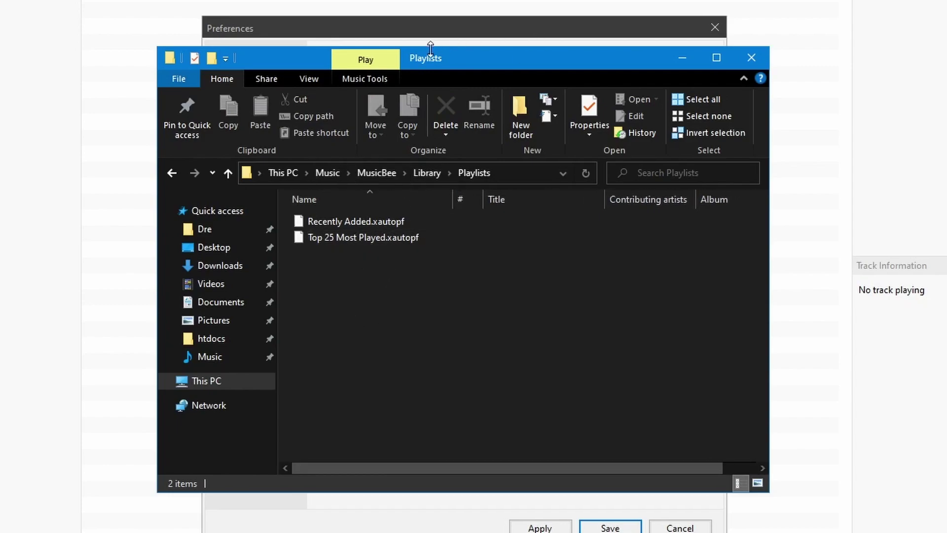
left_click(321, 172)
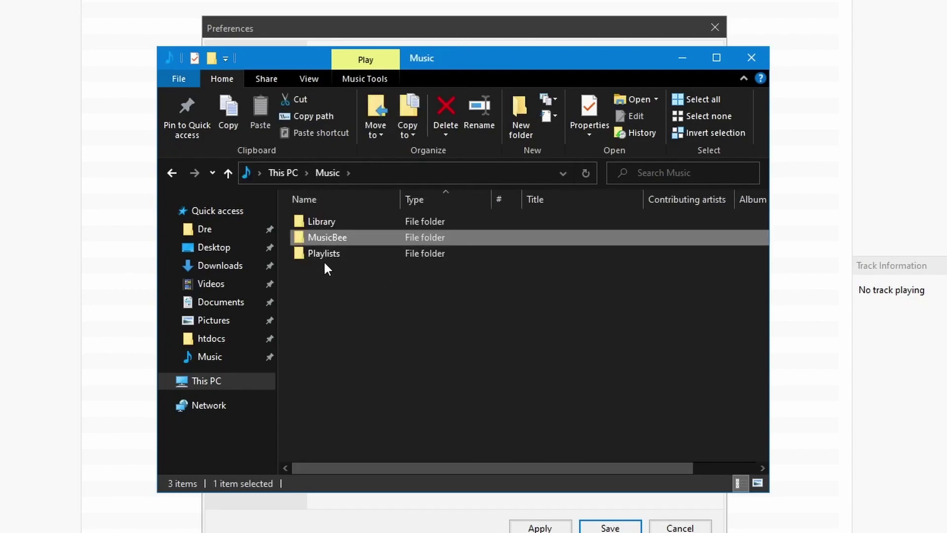
left_click(366, 253)
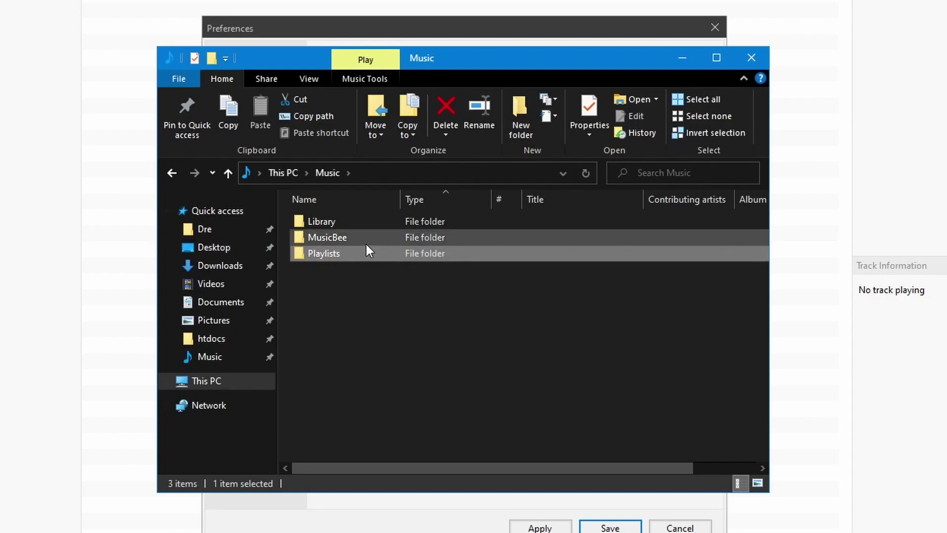
left_click_drag(306, 58, 883, 124)
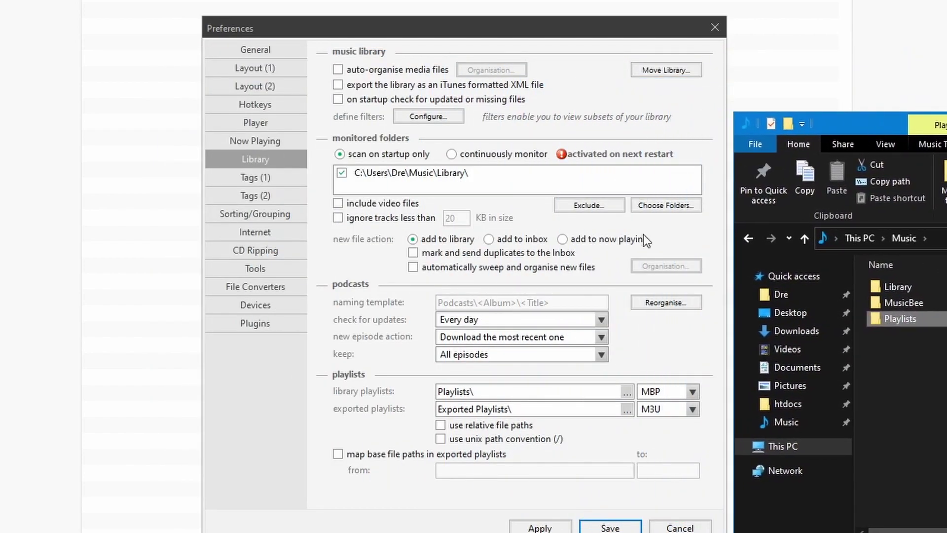
- Set the library playlists location to the Playlists folder inside Music
left_click(473, 393)
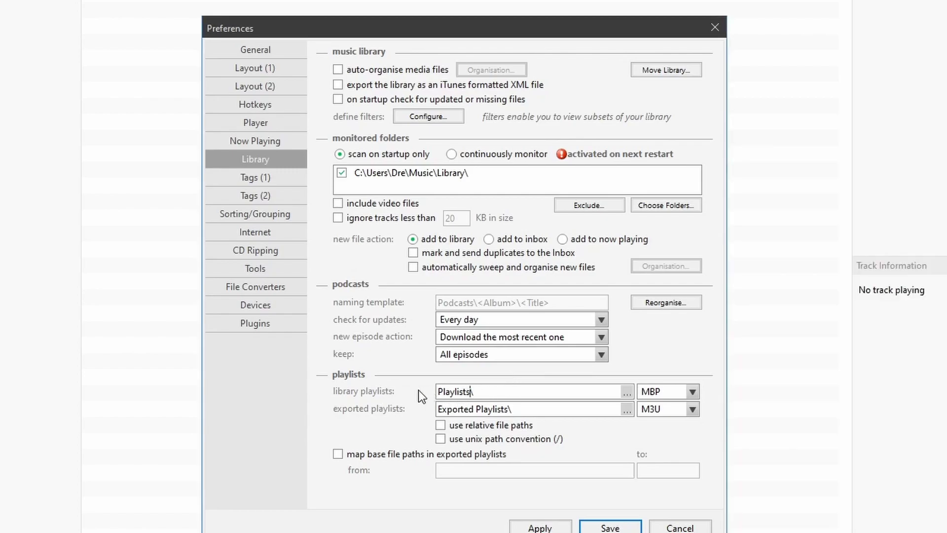
left_click(626, 393)
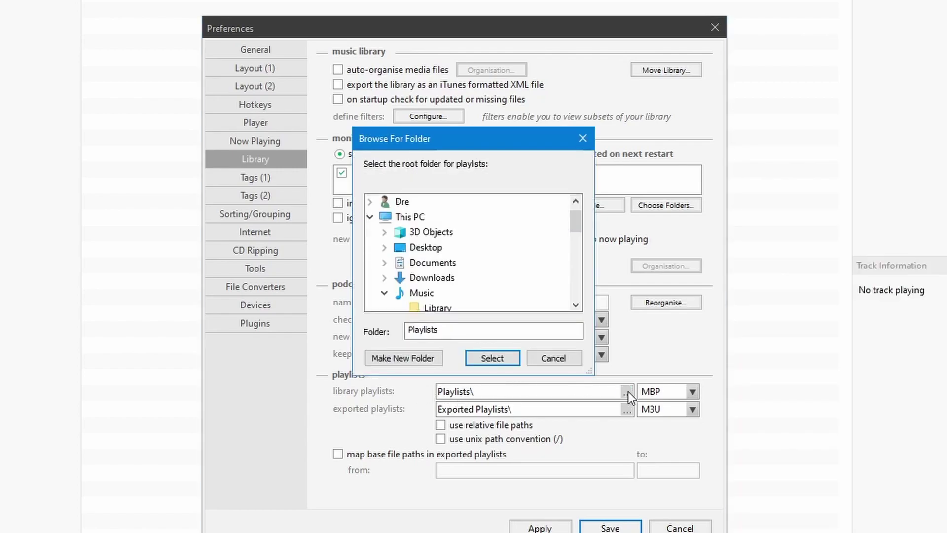
scroll(395, 257, "down", 3)
scroll(390, 220, "up", 1)
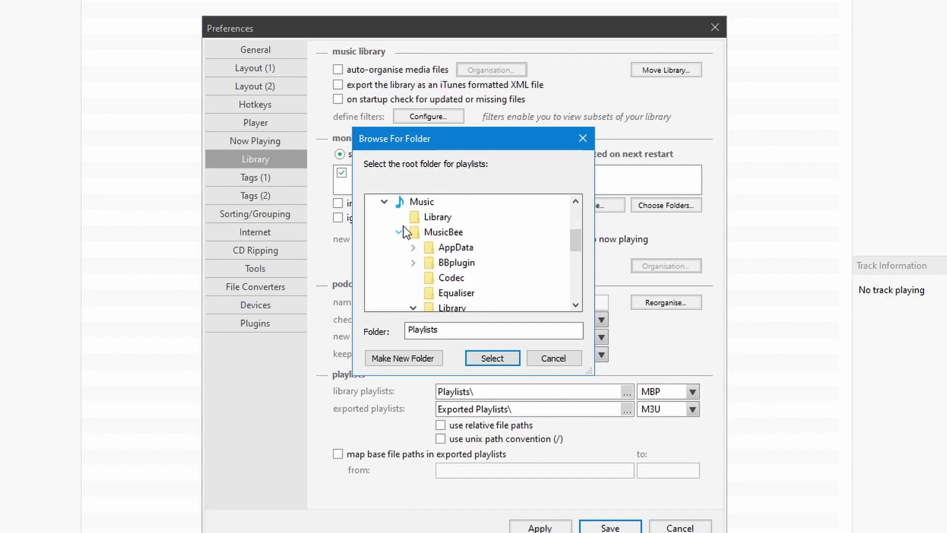
left_click(398, 231)
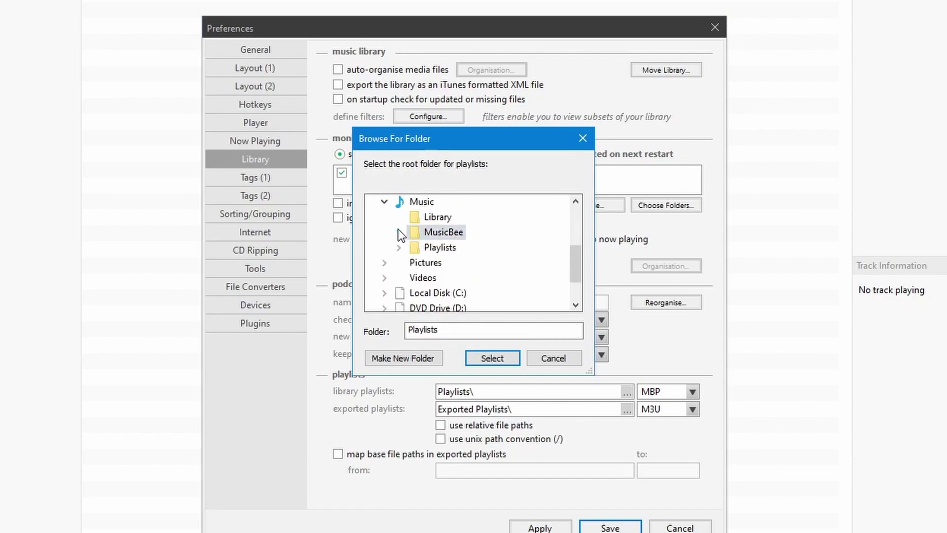
left_click(441, 248)
left_click(497, 362)
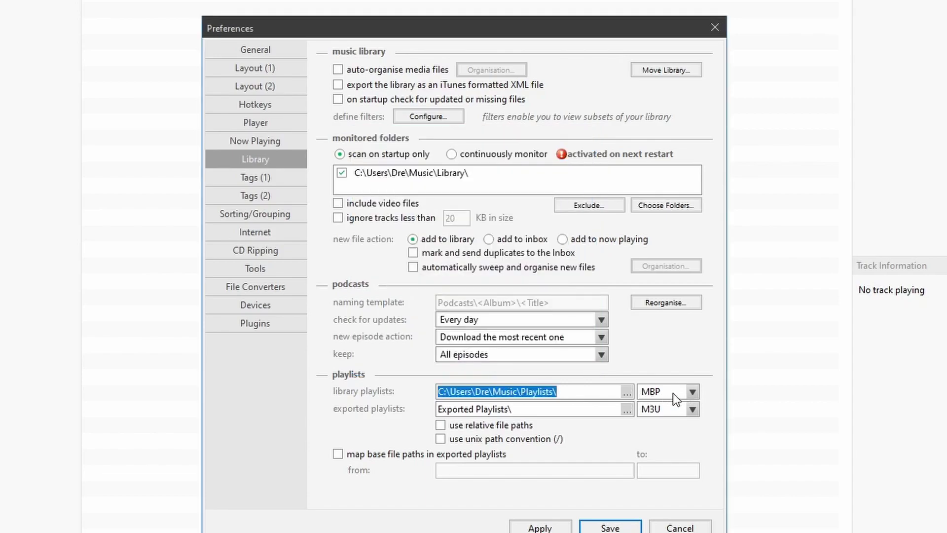
- Set the library playlists format to M3U and accept the restricted functionality notice
left_click(656, 393)
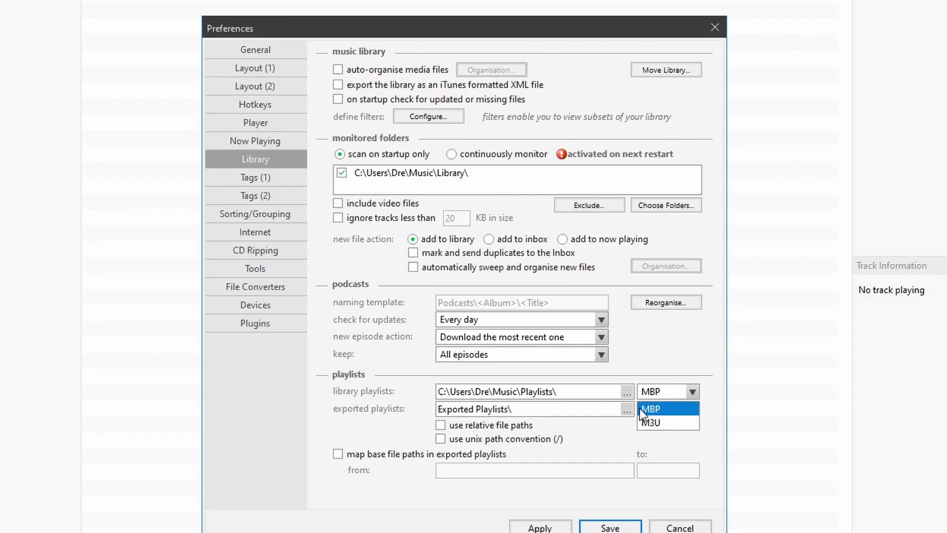
left_click(670, 423)
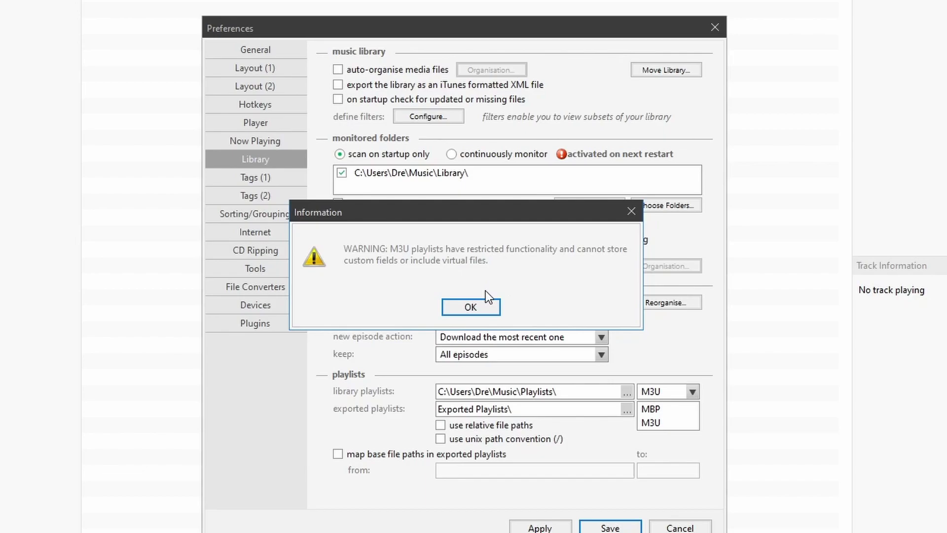
left_click(480, 310)
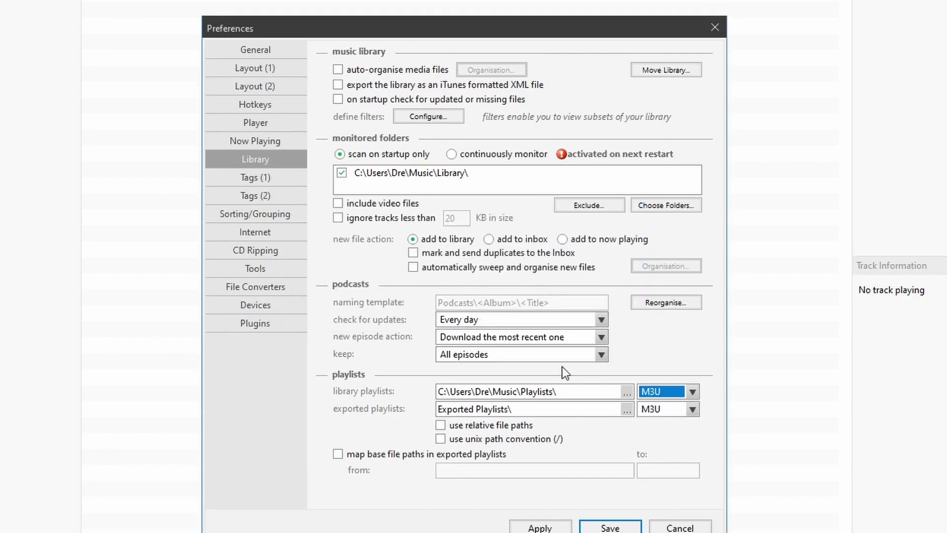
- Set the exported playlists location to a new folder named Exported Playlists inside Music\Playlists
left_click(626, 409)
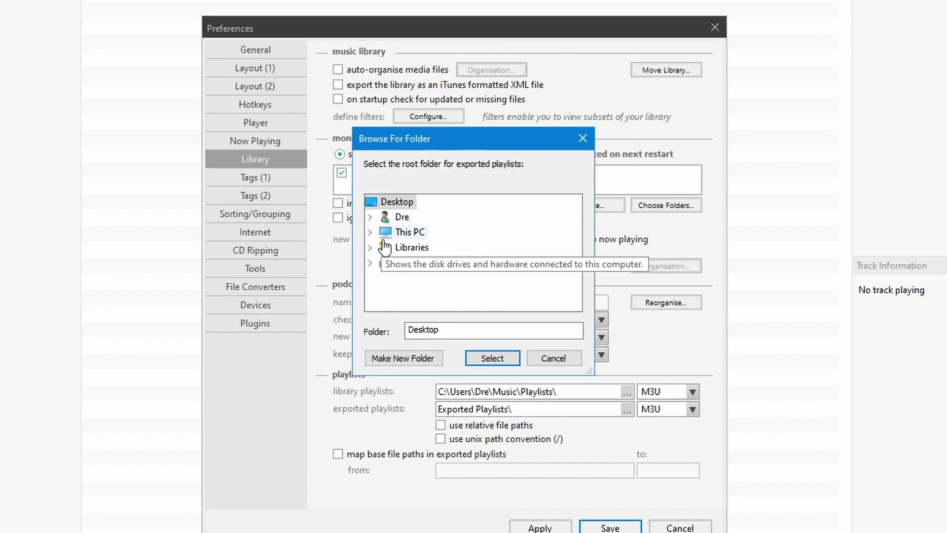
left_click(370, 232)
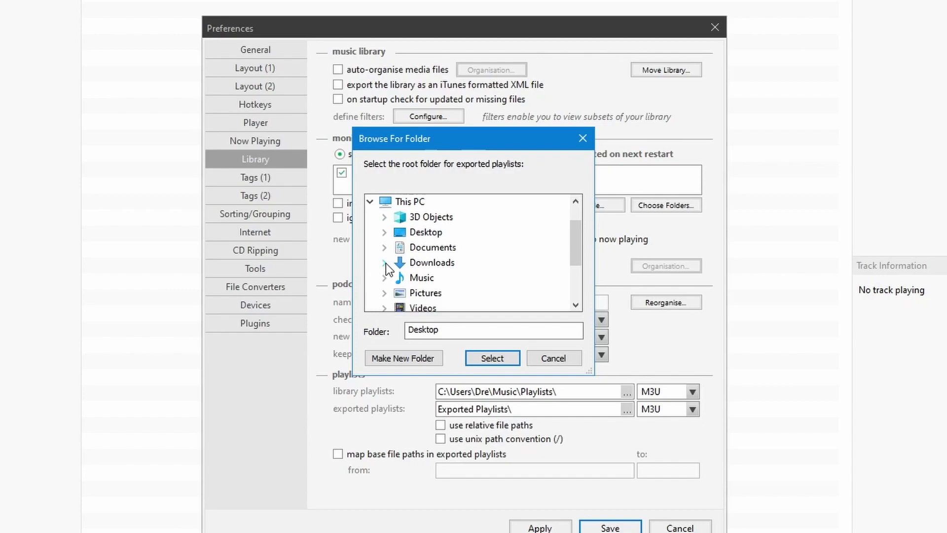
left_click(384, 277)
left_click(439, 293)
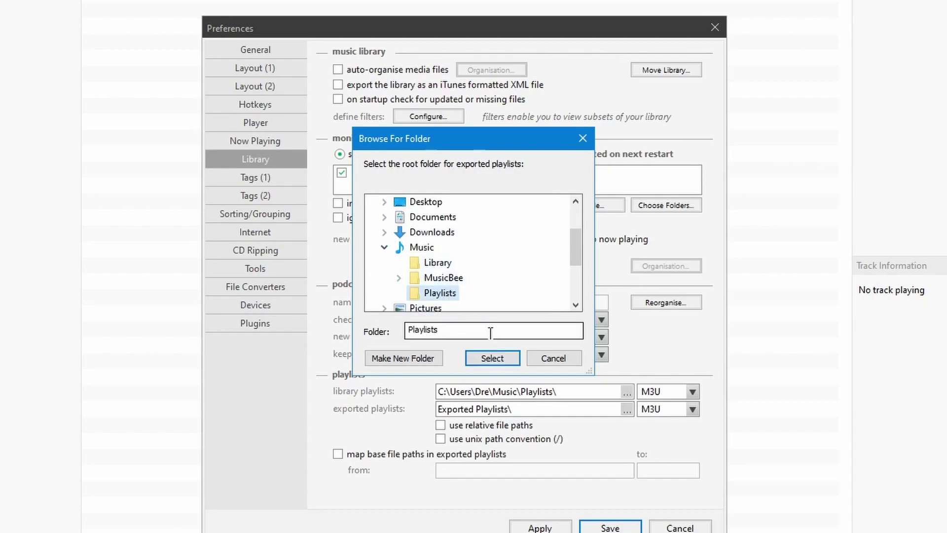
left_click(404, 356)
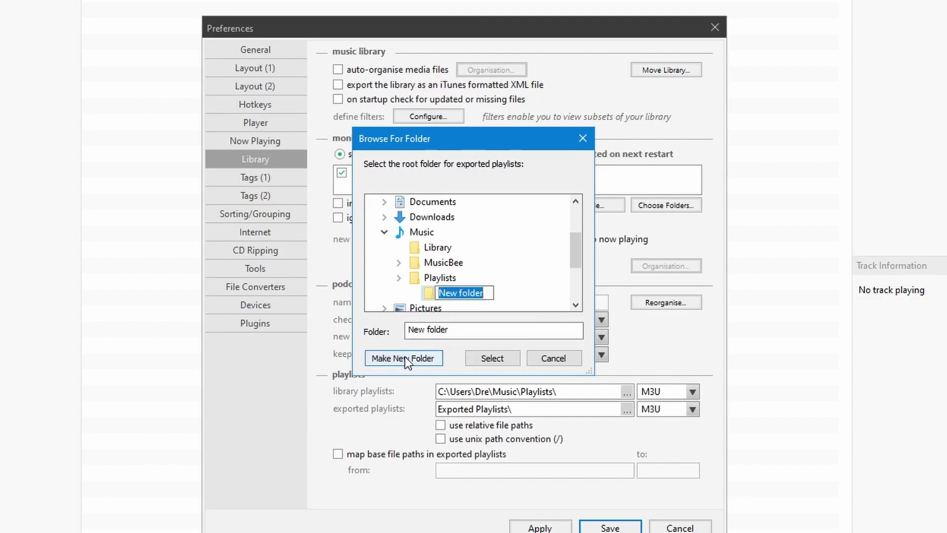
type("Exported")
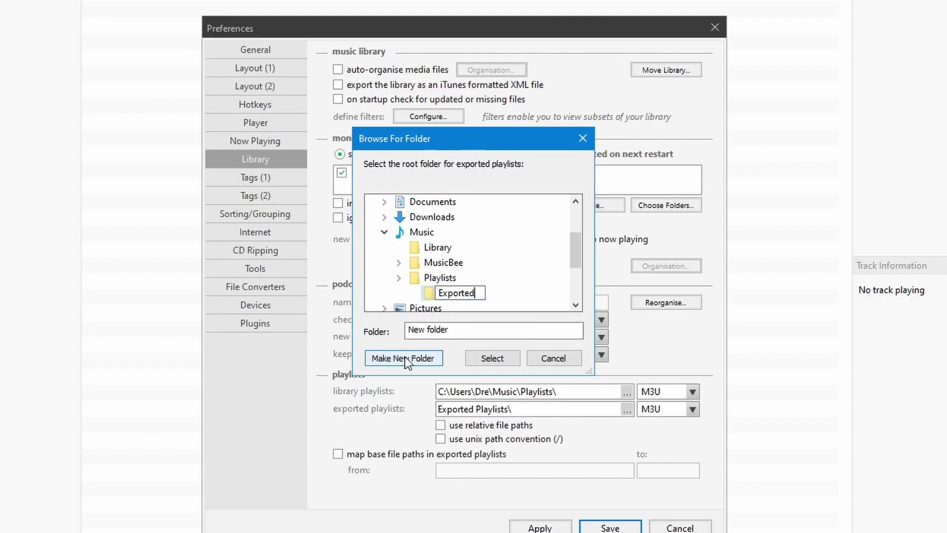
type(" Playlists")
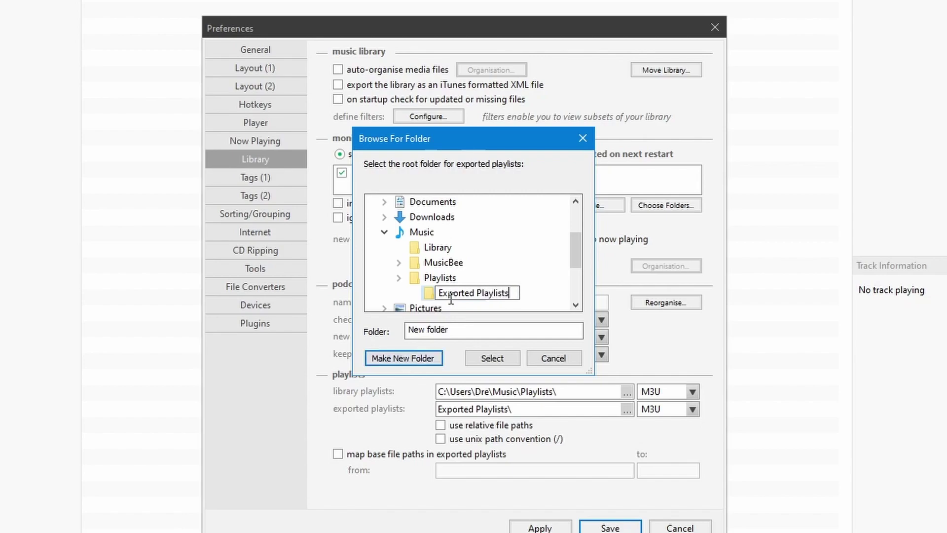
key("Return")
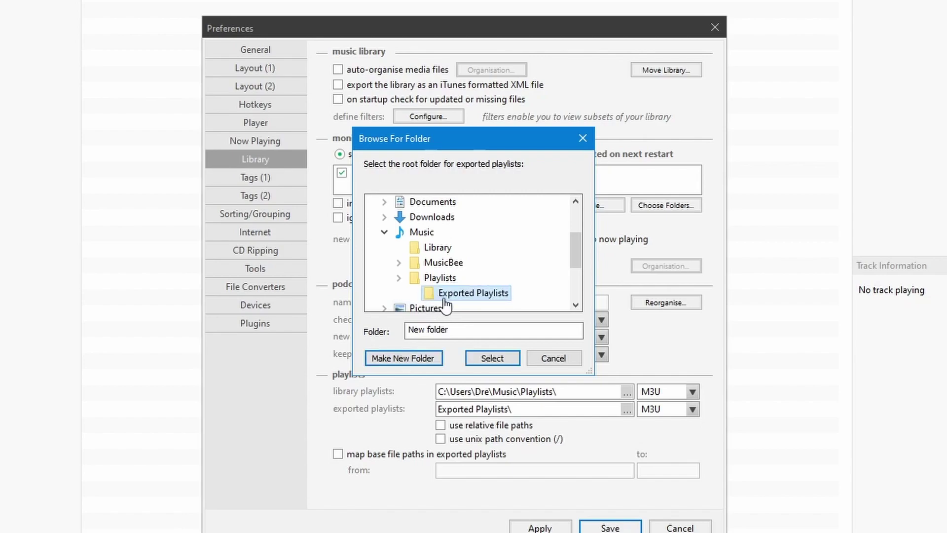
left_click(494, 358)
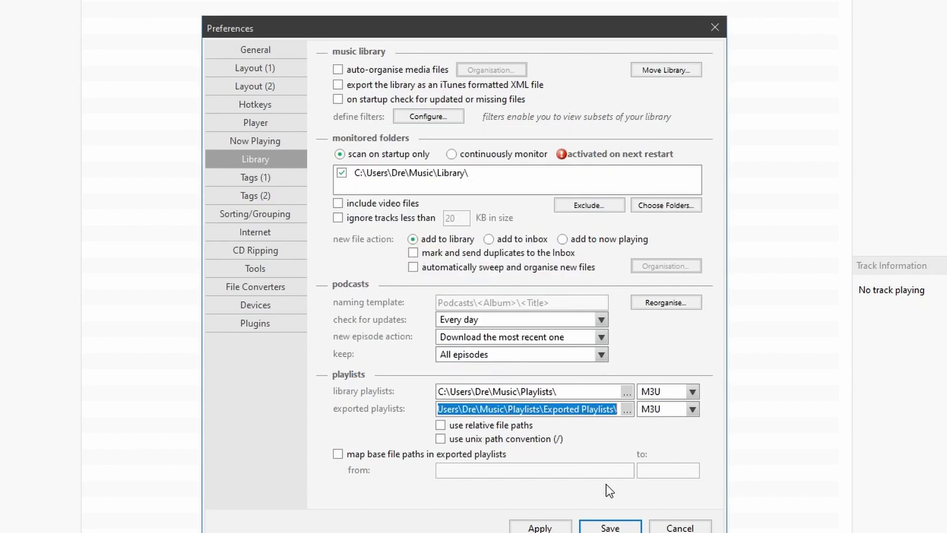
- Apply the library preferences and relaunch MusicBee from the desktop
left_click(540, 527)
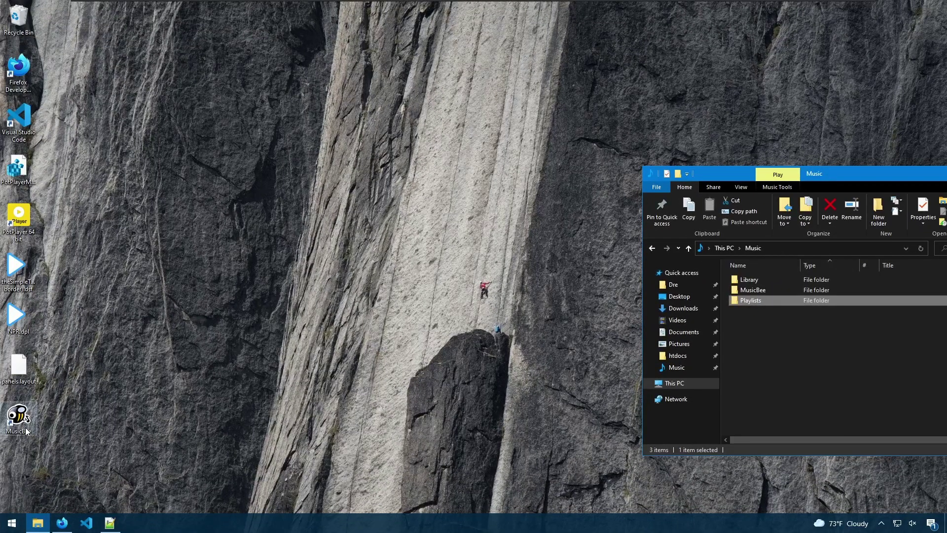
double_click(19, 417)
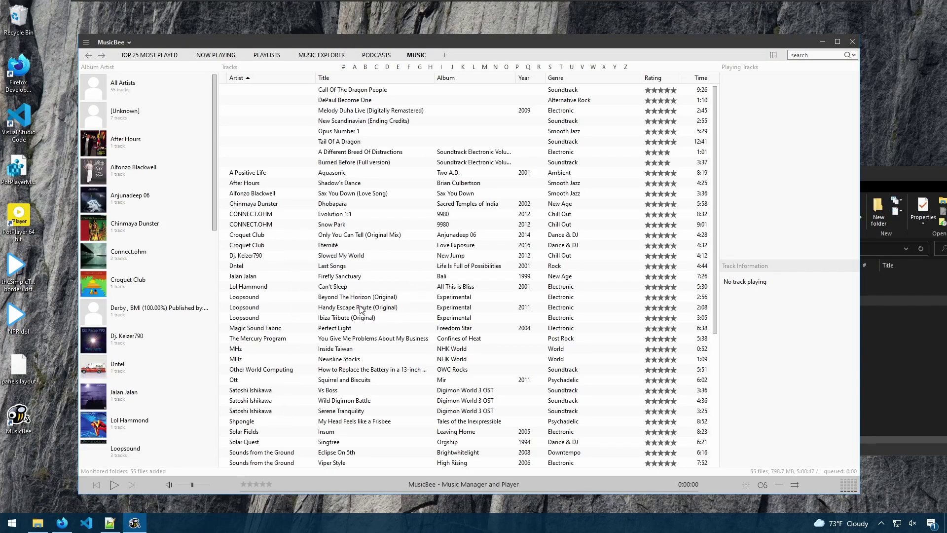
- Switch to File Explorer to compare the Library folder's files with MusicBee's track list, and check the contents of the Playlists folder
left_click(894, 344)
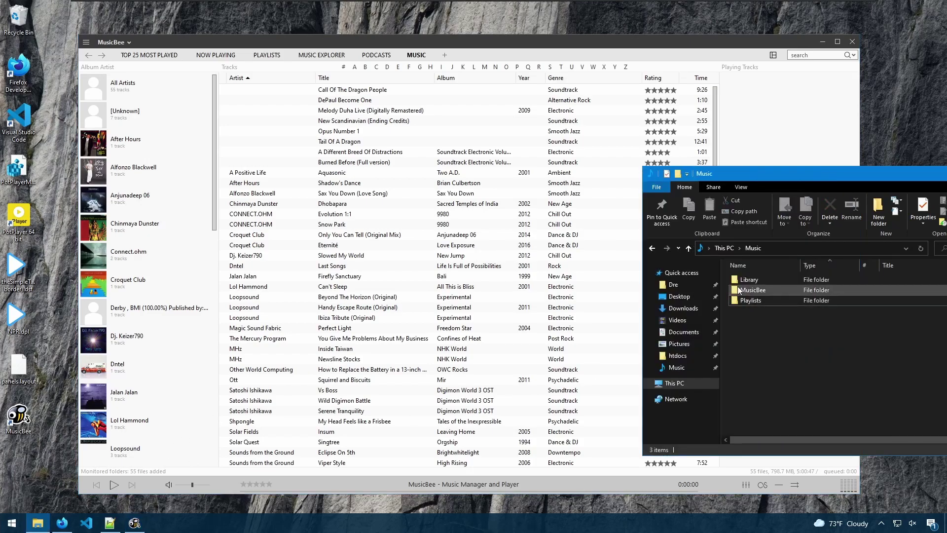
double_click(760, 279)
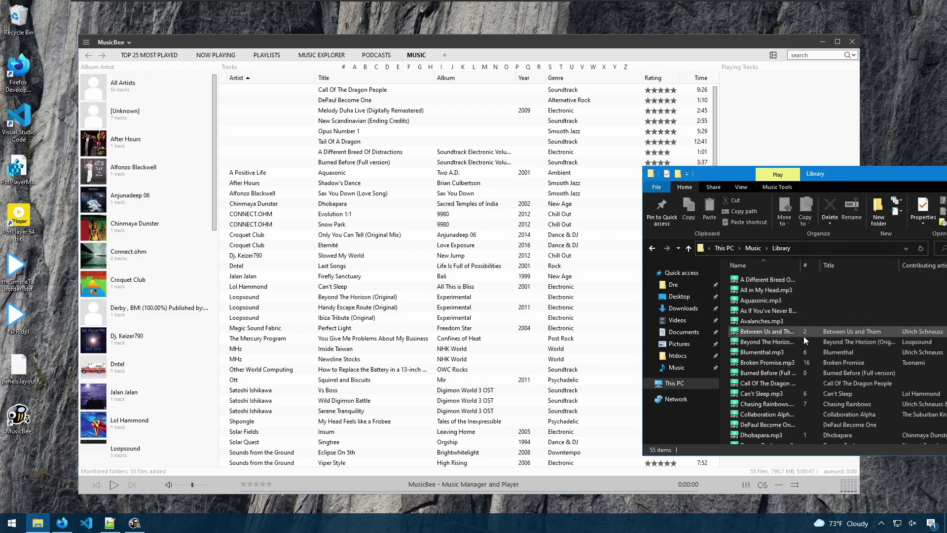
left_click(361, 288)
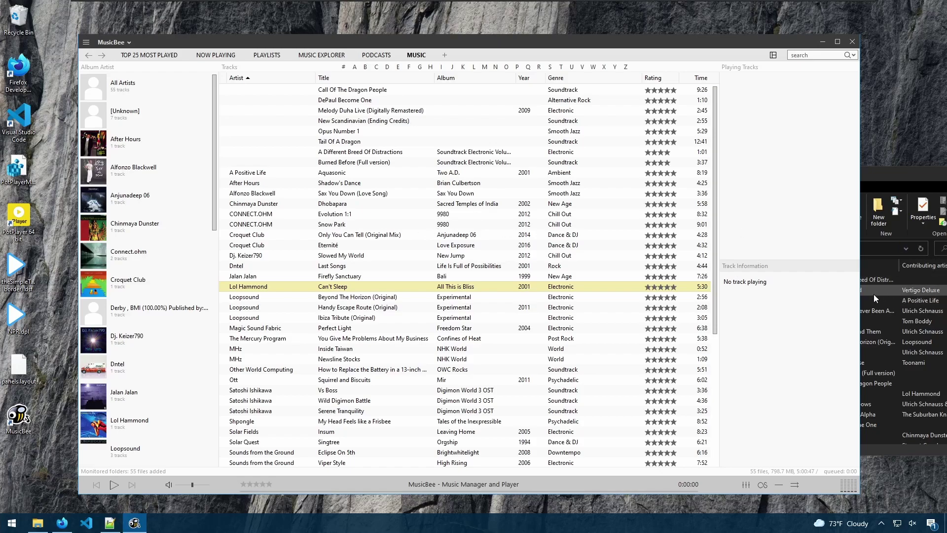
left_click(913, 323)
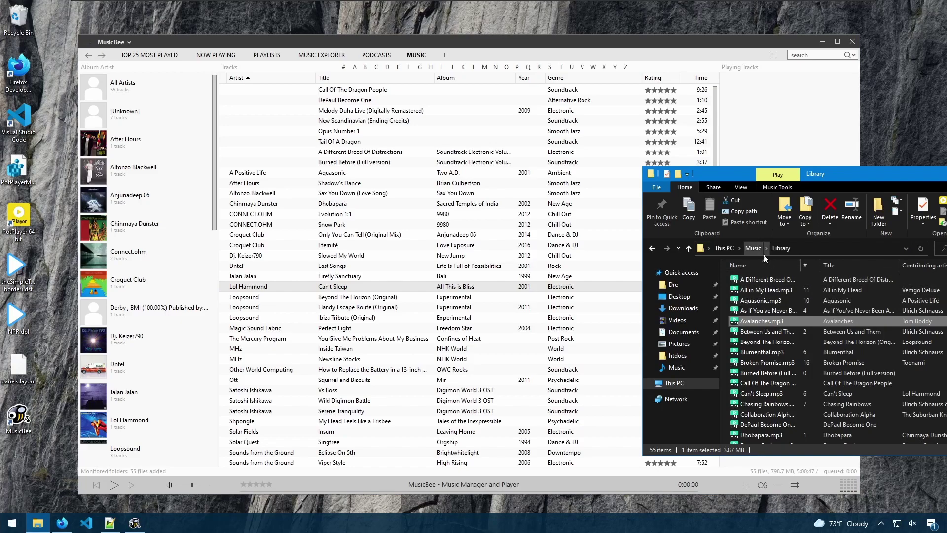
key("alt+Up")
left_click(775, 302)
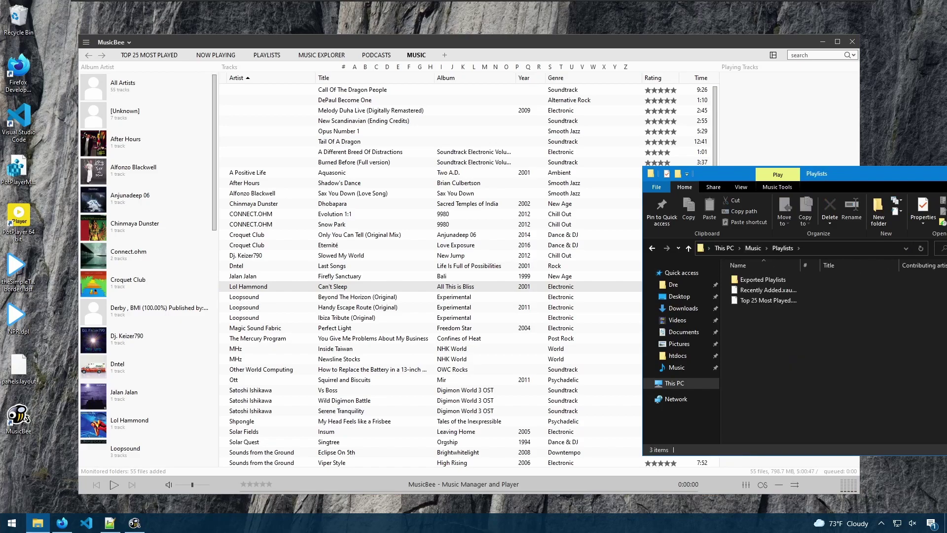
- Return to MusicBee and review the library preferences, including the folder exclusions and the option to ignore small tracks, and close them without saving
left_click(111, 42)
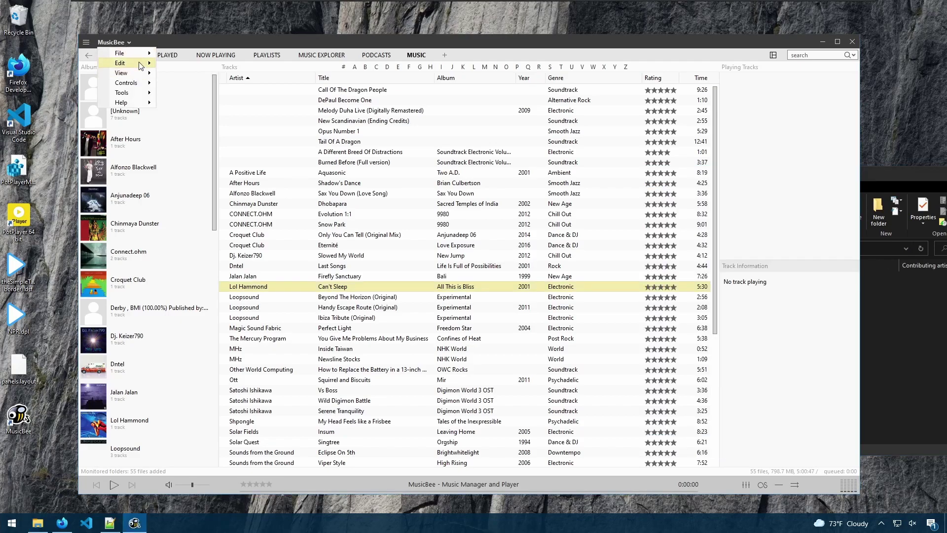
mouse_move(123, 63)
left_click(215, 145)
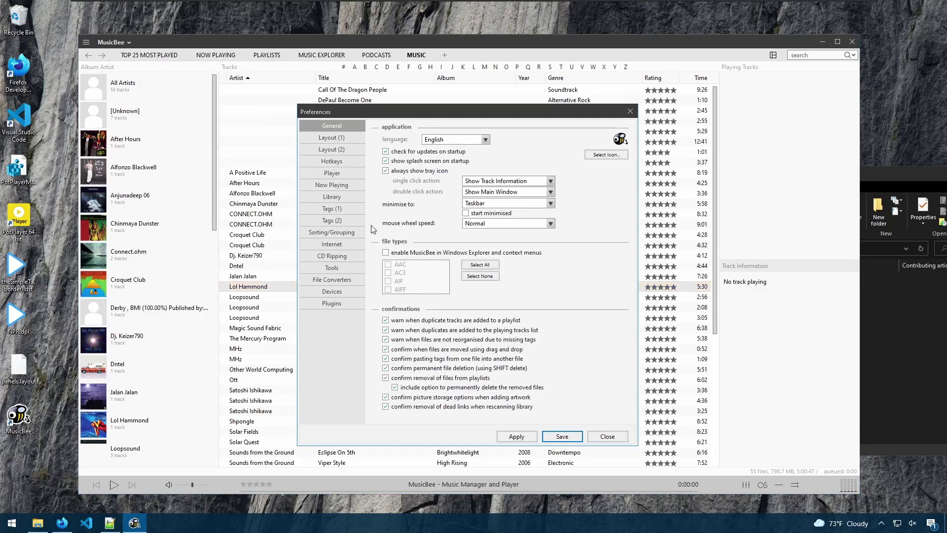
left_click(341, 197)
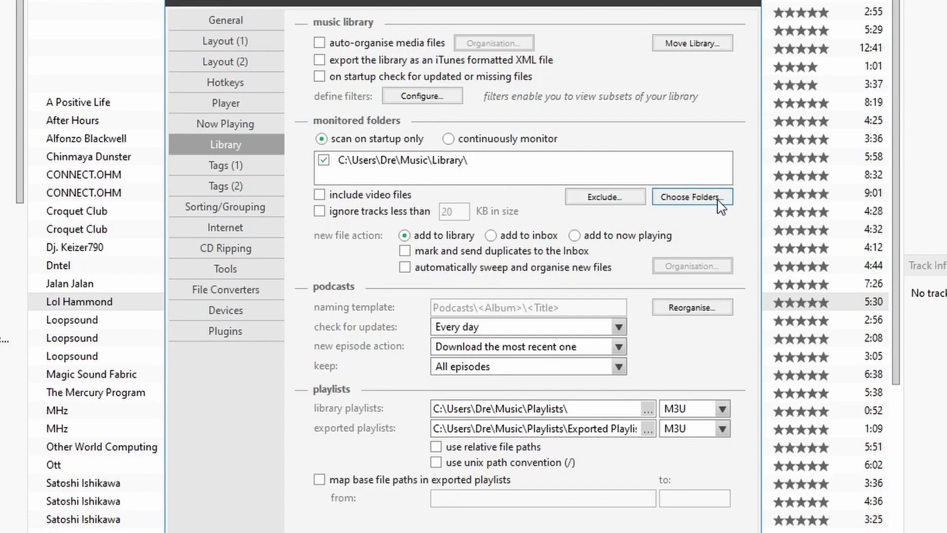
left_click(617, 198)
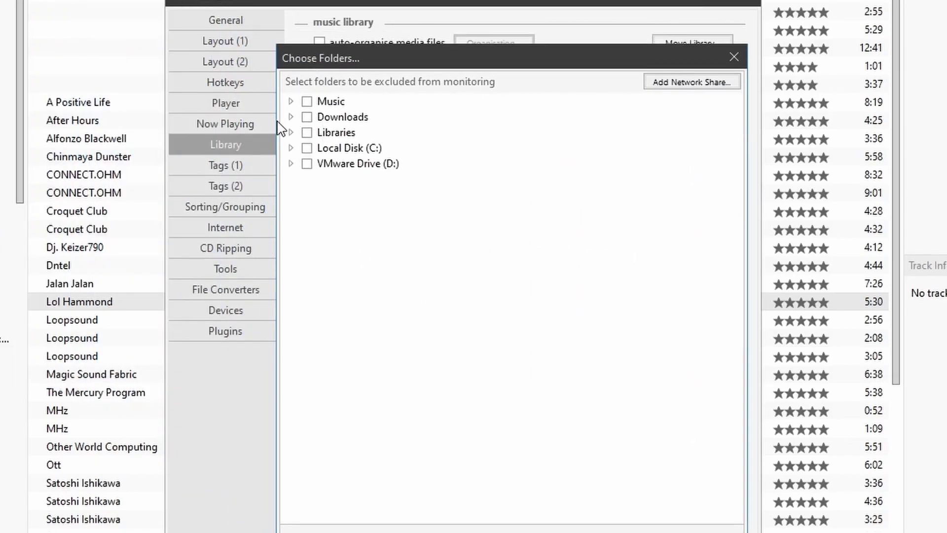
key("Escape")
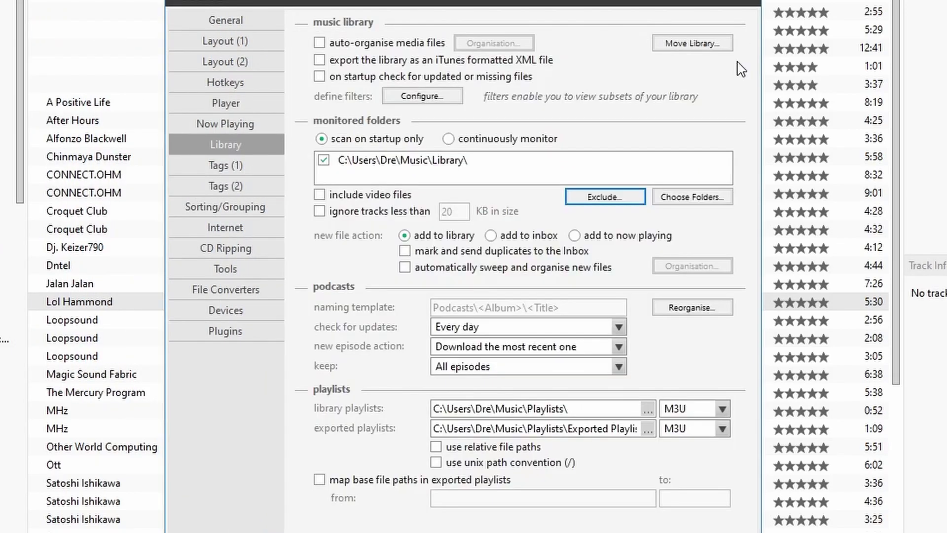
left_click(319, 212)
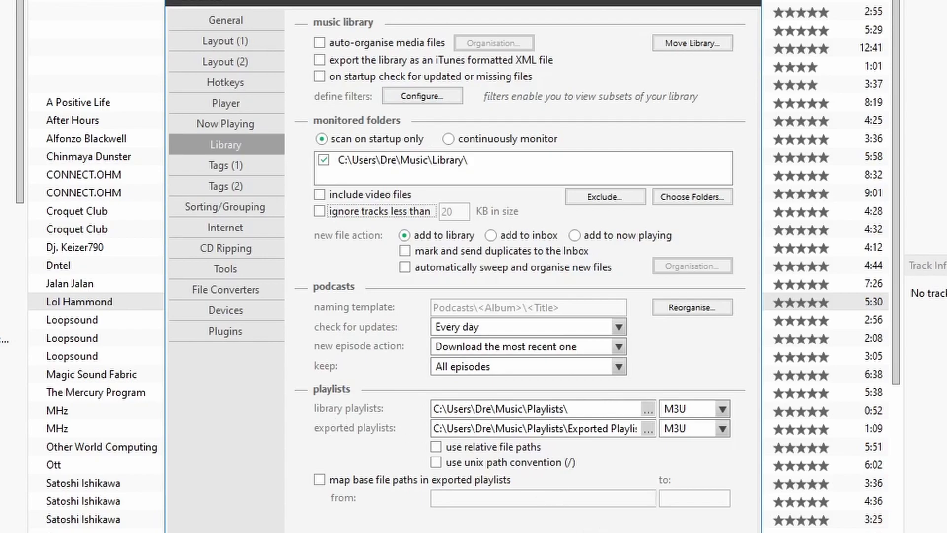
key("Escape")
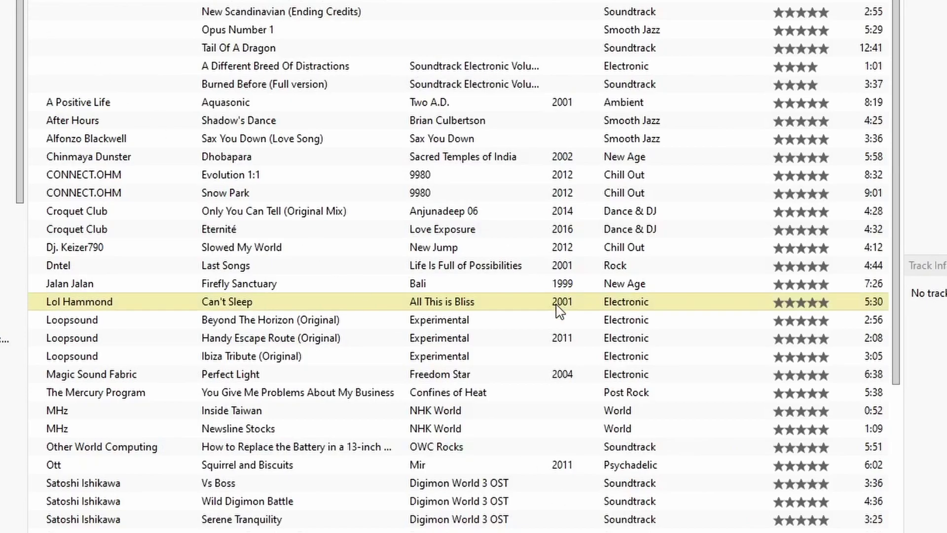